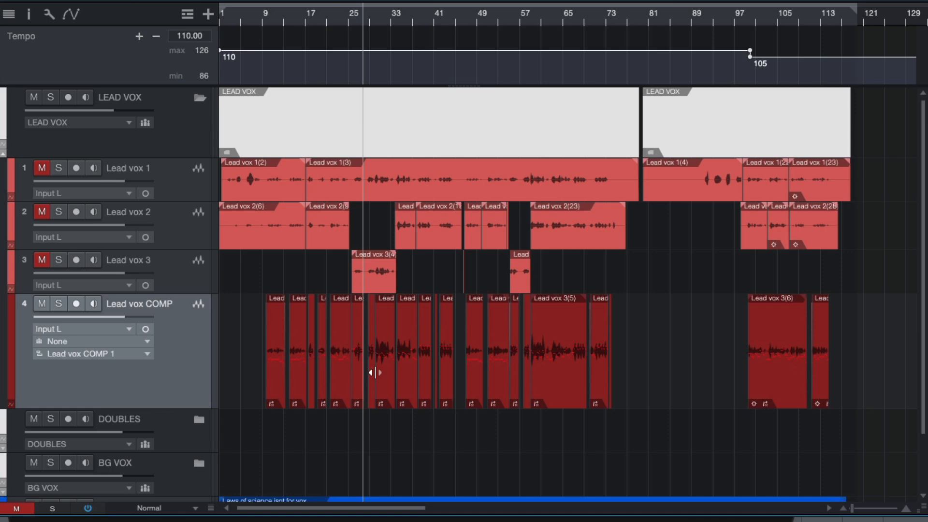
- Extend the end of the first clip on the Lead vox COMP track to the start of the second clip near bar 14
scroll(326, 365, up, 4)
scroll(326, 365, left, 4)
scroll(325, 365, up, 5)
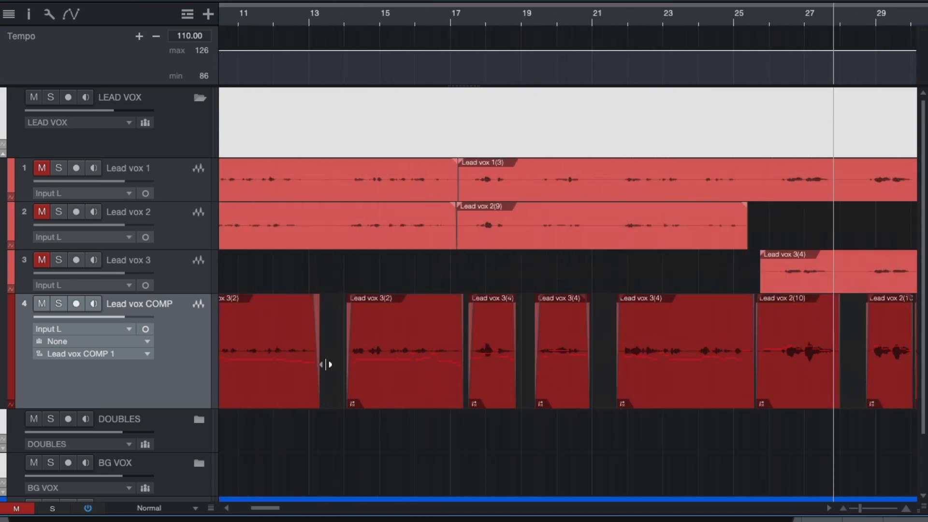
scroll(416, 396, down, 2)
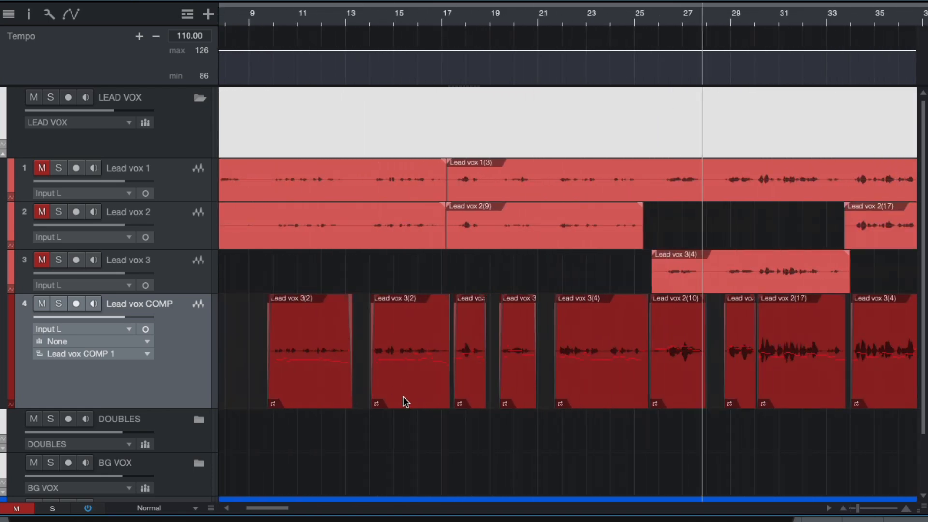
scroll(365, 394, up, 4)
scroll(366, 395, down, 4)
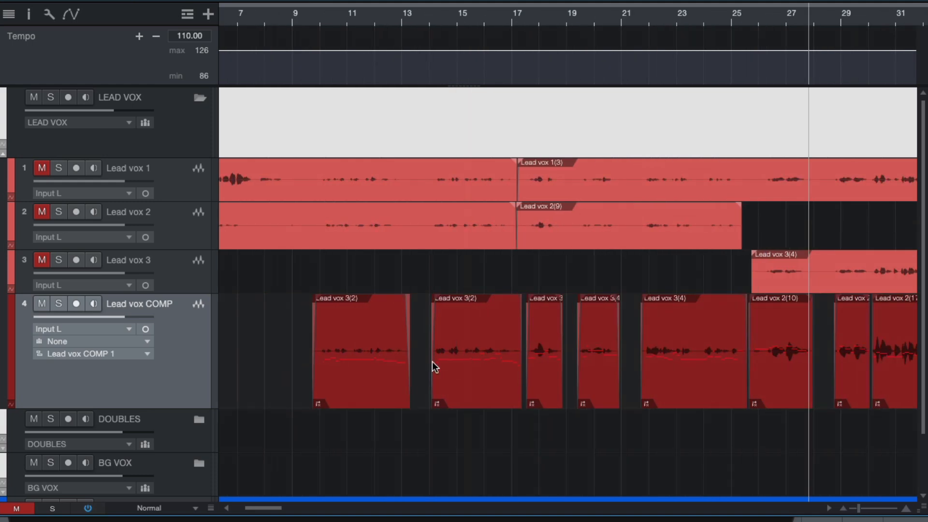
scroll(674, 333, up, 2)
scroll(475, 372, down, 3)
click(427, 392)
scroll(428, 393, up, 3)
scroll(427, 392, right, 1)
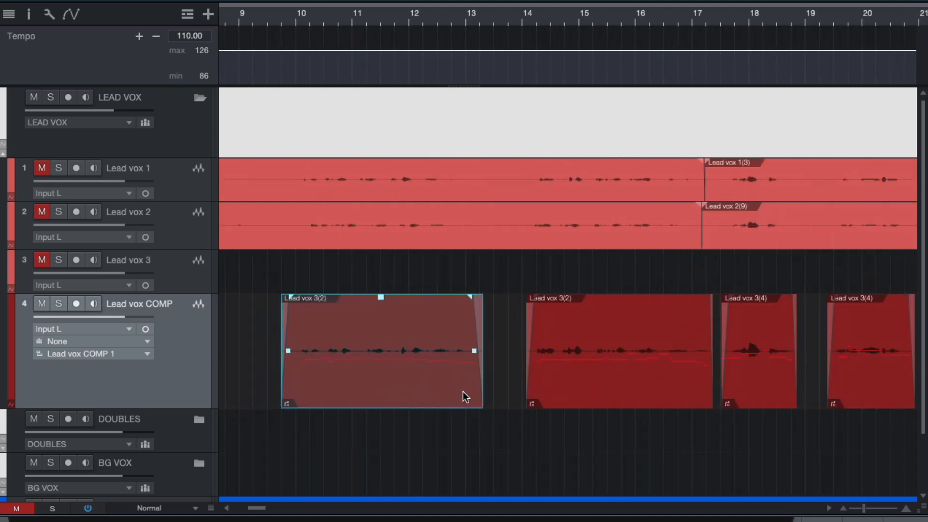
drag(482, 384, 532, 384)
scroll(532, 383, right, 1)
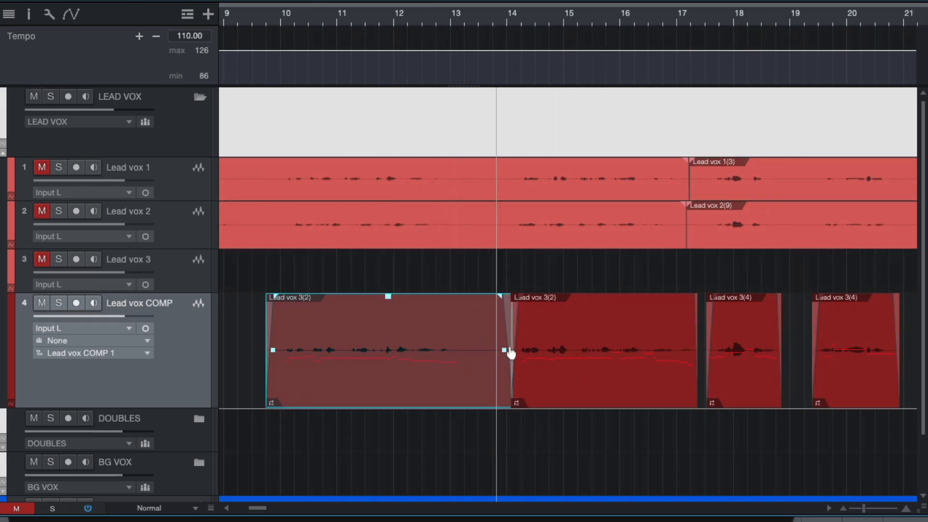
- Solo the Lead vox COMP track, play the gap before the second clip from about bar 12.5, and unsolo the track
scroll(572, 368, right, 1)
click(414, 16)
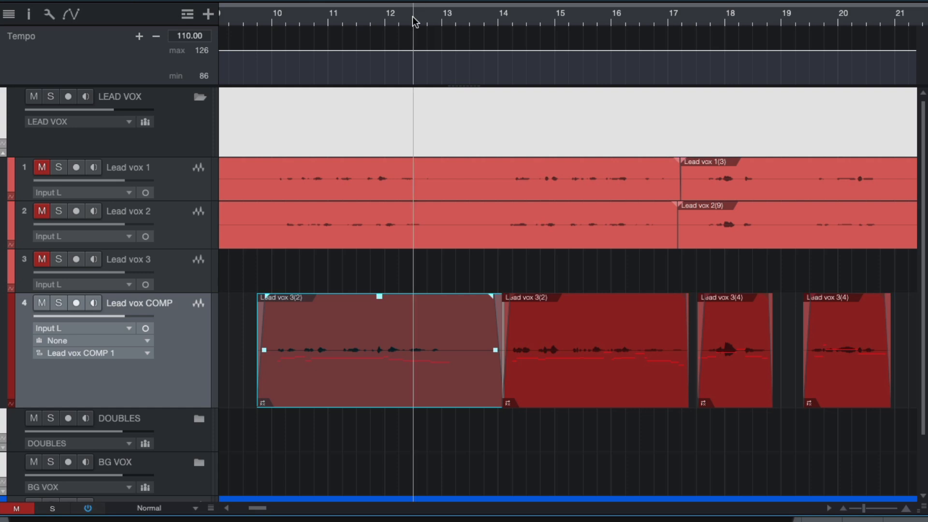
click(60, 303)
key(space)
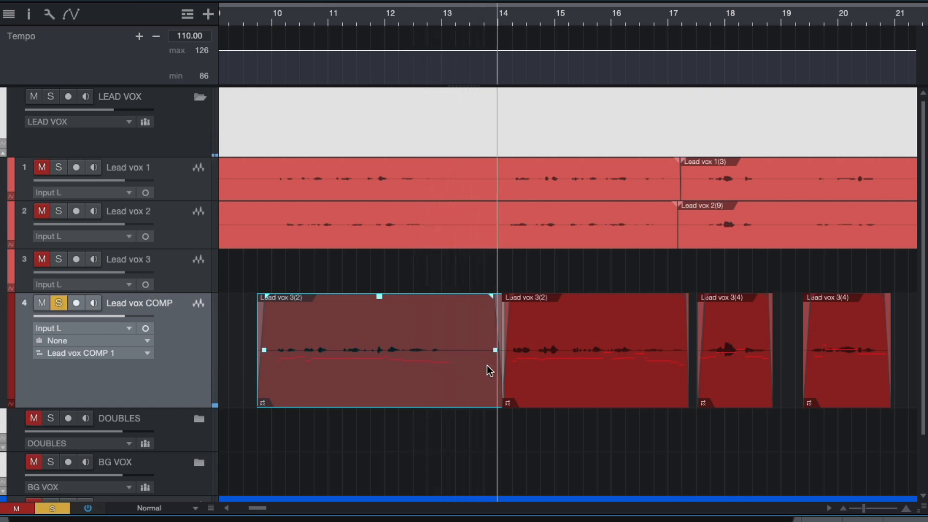
key(space)
click(60, 304)
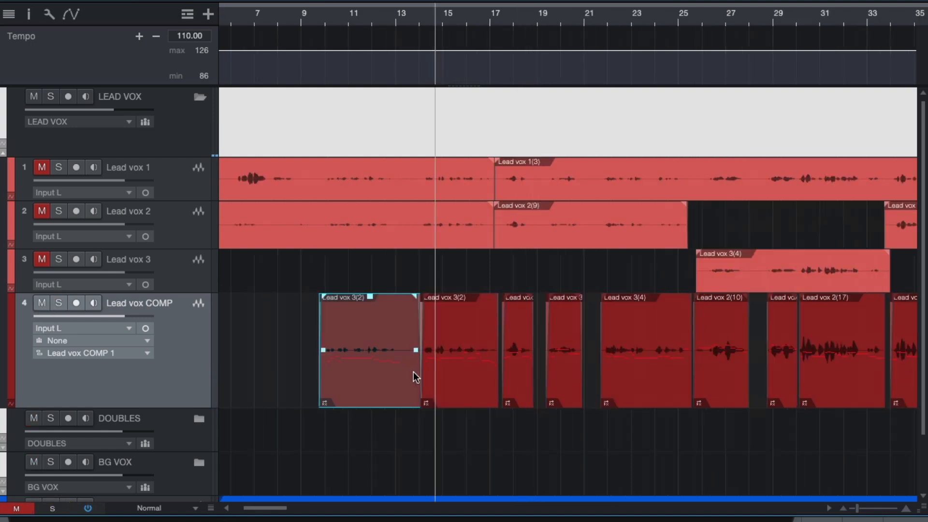
- Trim the end of the first COMP clip back to about bar 13.25, playing its tail to judge the cut
scroll(413, 372, up, 5)
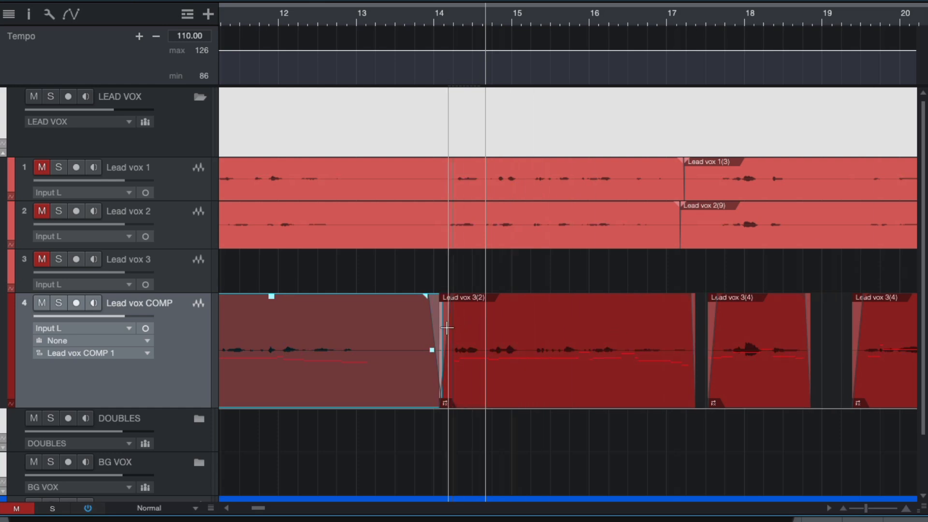
drag(435, 323, 359, 333)
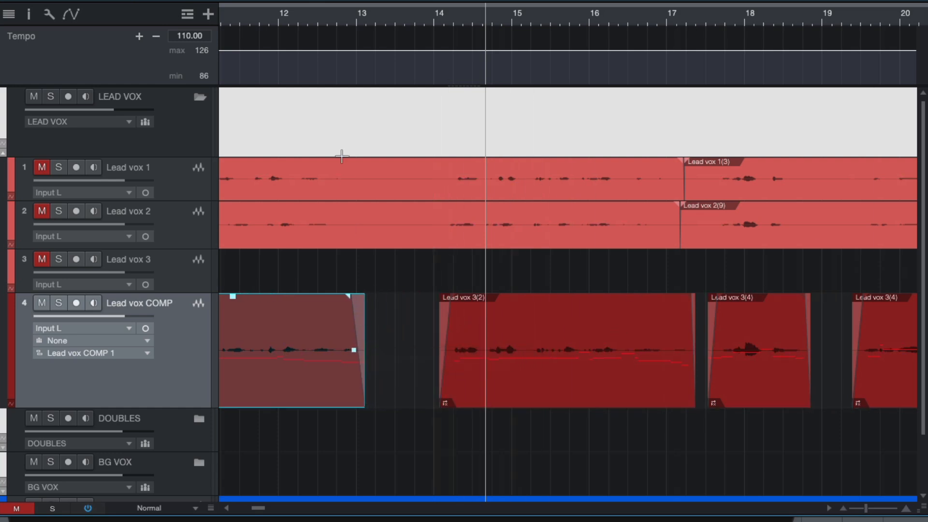
click(295, 14)
key(space)
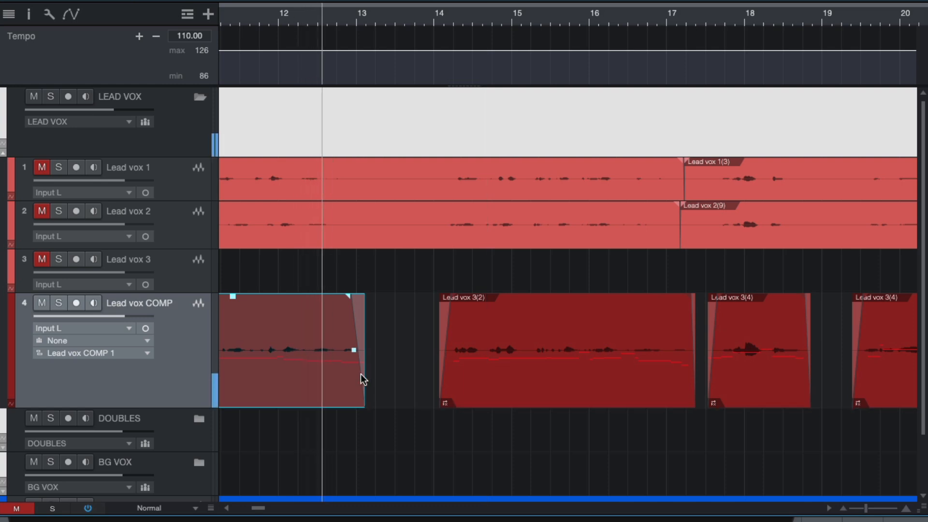
drag(366, 332, 382, 332)
click(338, 16)
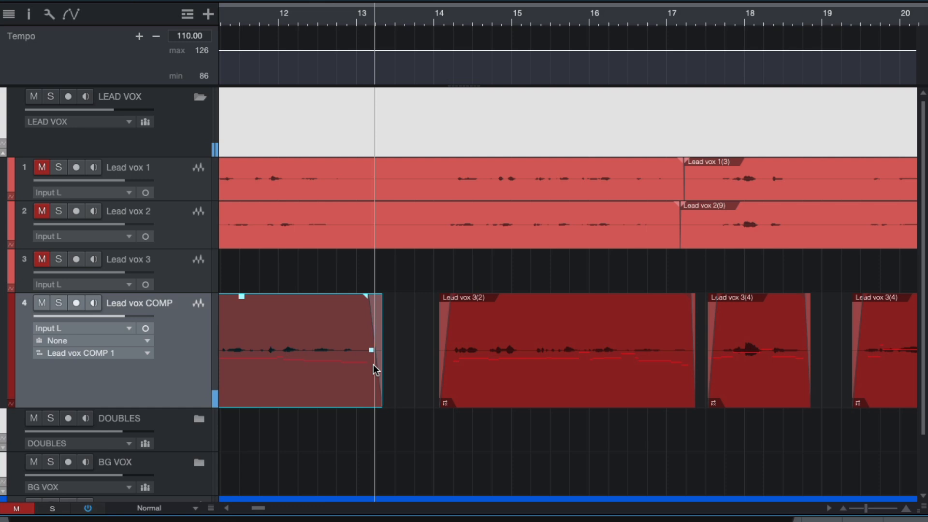
- Play the first COMP clip from its start near bar 9.75 to check how the phrase sounds
scroll(381, 367, up, 5)
scroll(383, 367, down, 7)
scroll(387, 366, up, 2)
scroll(394, 364, down, 3)
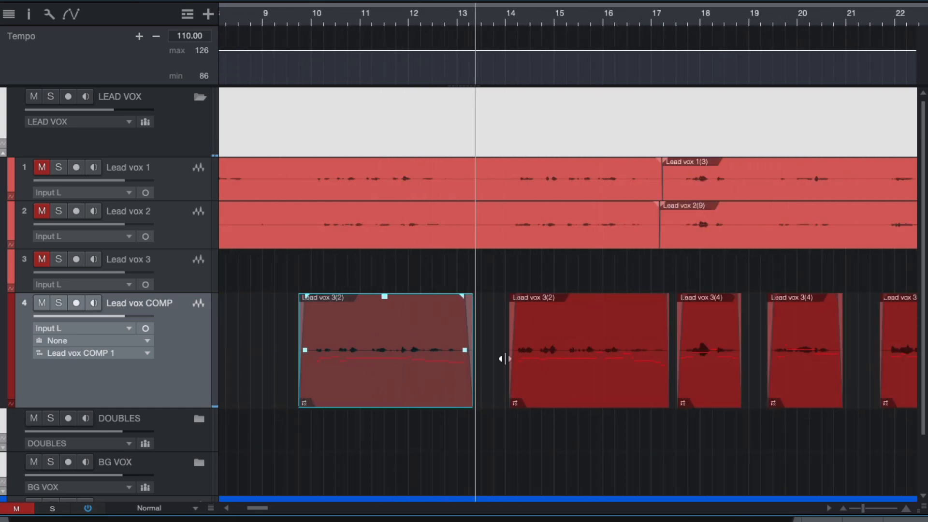
scroll(505, 358, down, 3)
scroll(501, 356, up, 3)
scroll(466, 360, left, 3)
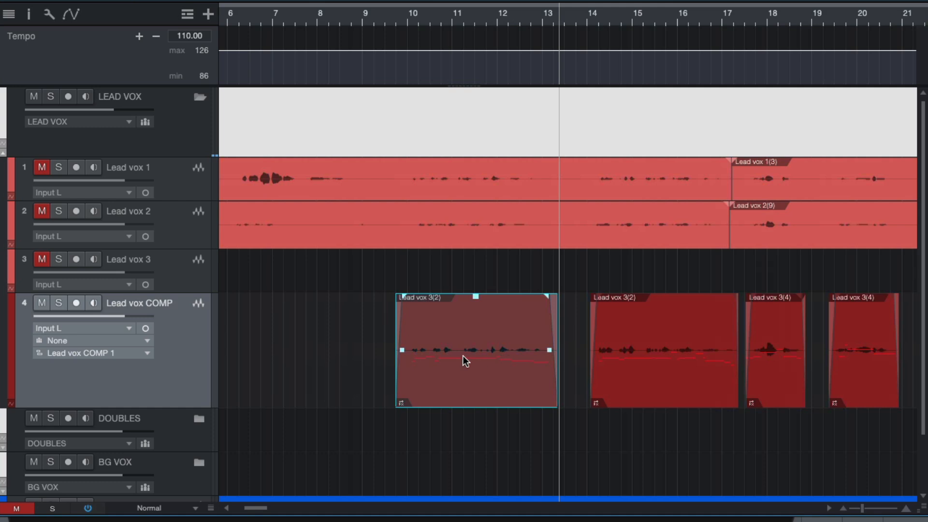
scroll(461, 357, up, 3)
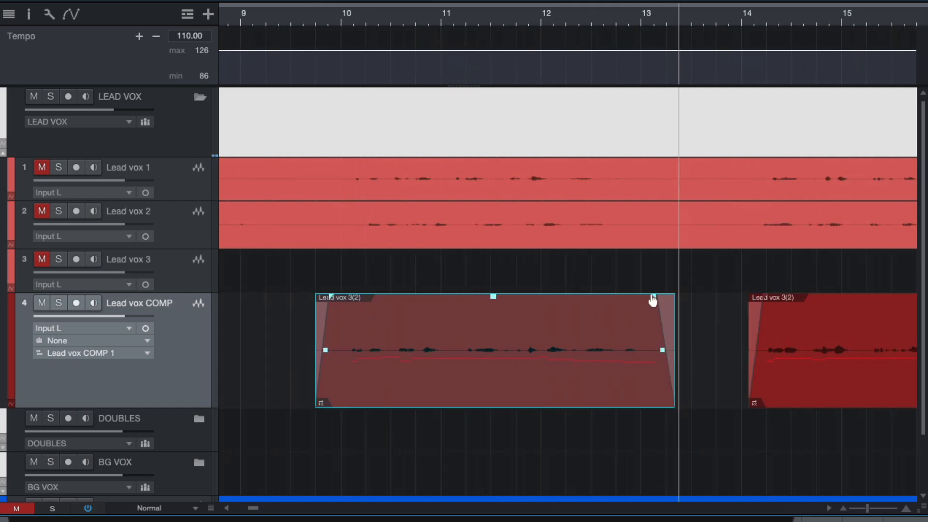
click(317, 23)
key(space)
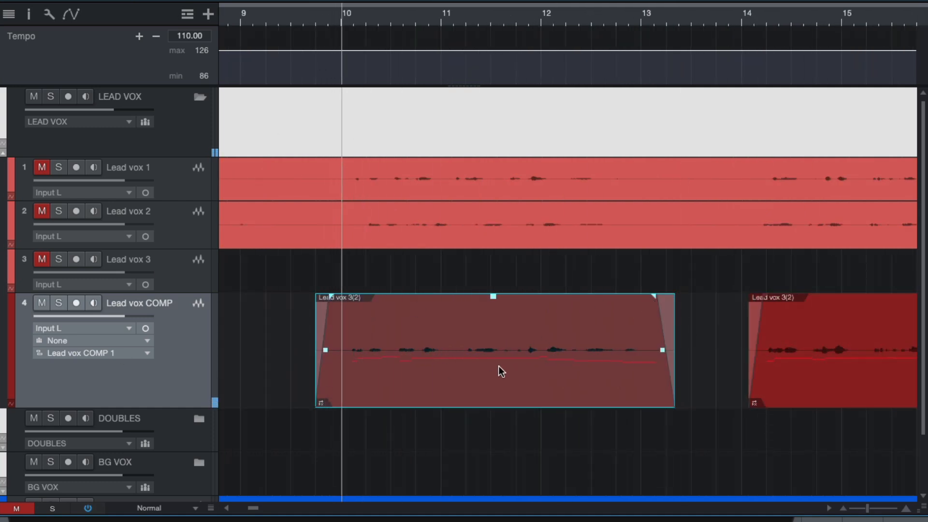
- Shorten the fade-out of the first COMP clip so it begins just before beat 13.2
scroll(449, 338, up, 3)
scroll(486, 361, down, 3)
scroll(487, 360, up, 4)
scroll(486, 361, right, 5)
scroll(625, 389, down, 1)
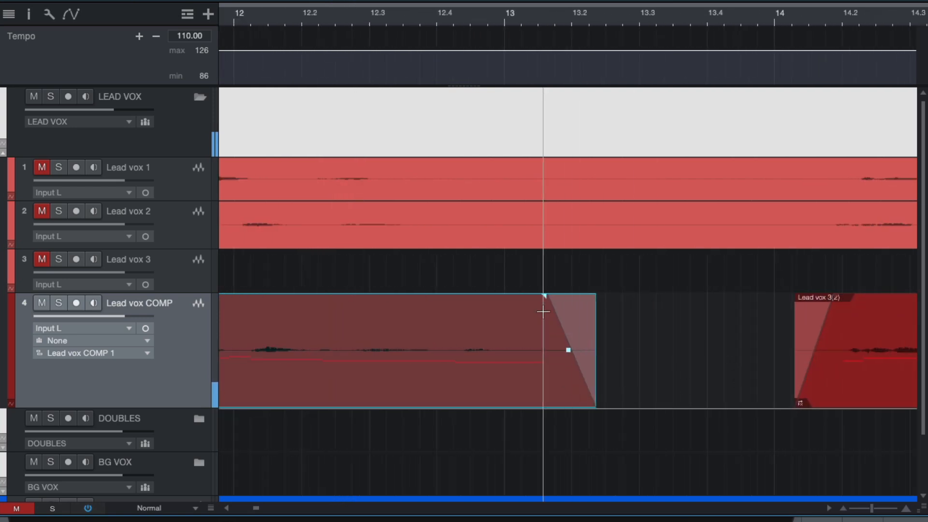
drag(548, 303, 561, 304)
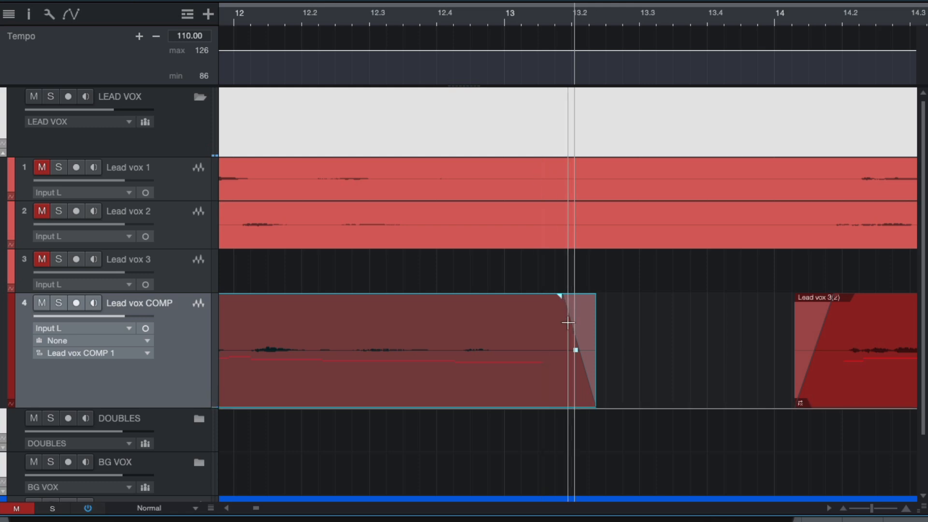
- Trim the end of the first COMP clip to just before beat 13.2 and play the phrase ending
click(474, 21)
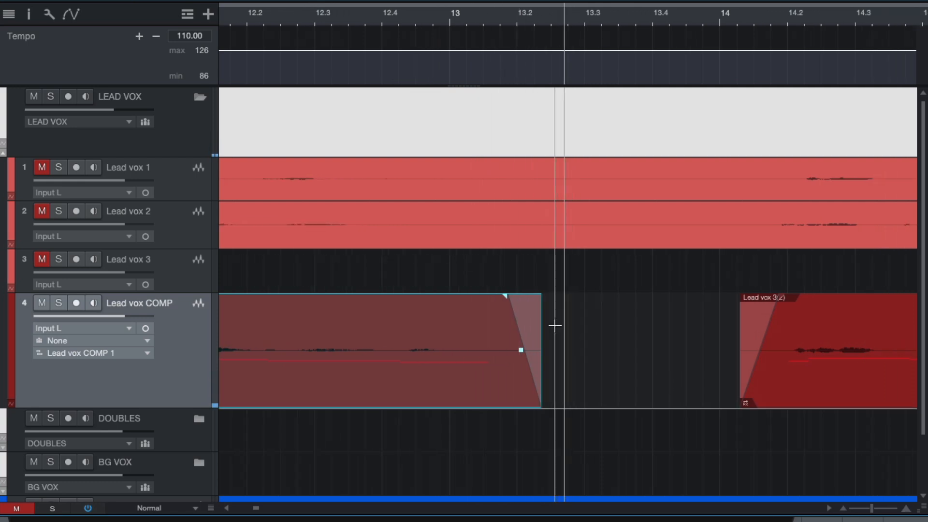
drag(543, 325, 504, 325)
click(397, 21)
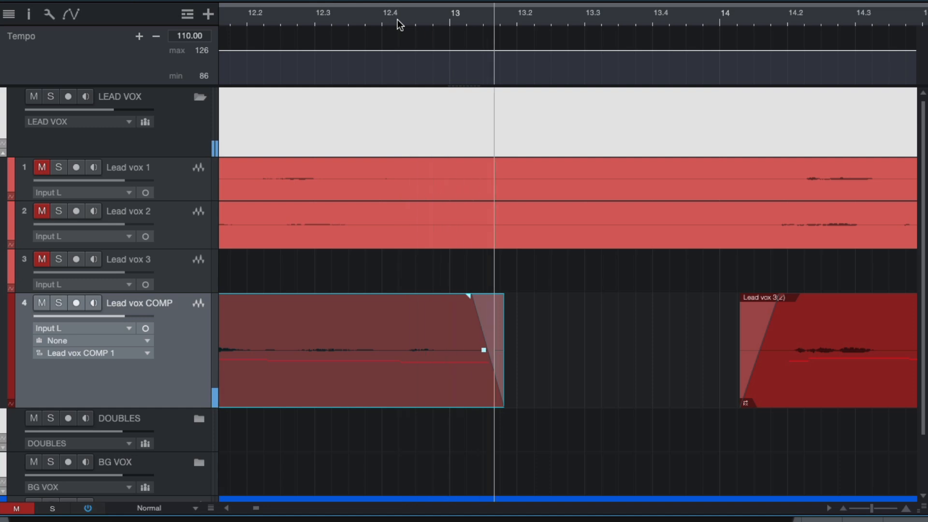
- Try to trim the first COMP clip's end to just past bar 13, play it, and undo the trim
drag(503, 314, 455, 316)
click(362, 22)
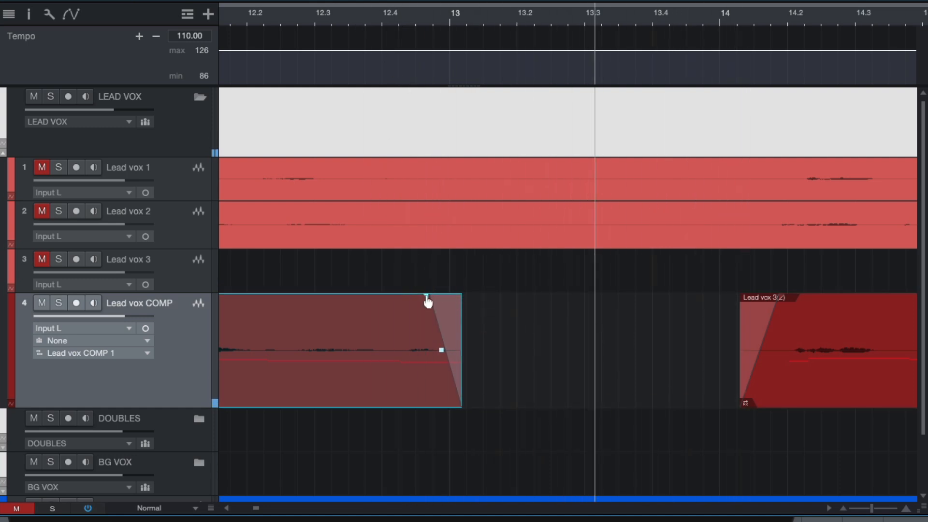
key(space)
key(ctrl+z)
- Play the beginning of the second COMP clip from about bar 14 to check where the first word starts
scroll(489, 327, right, 5)
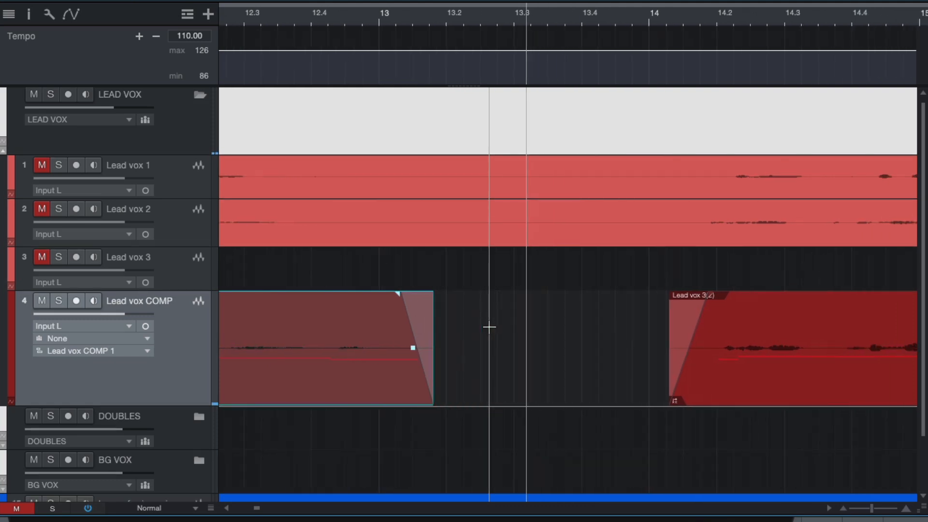
scroll(489, 327, right, 15)
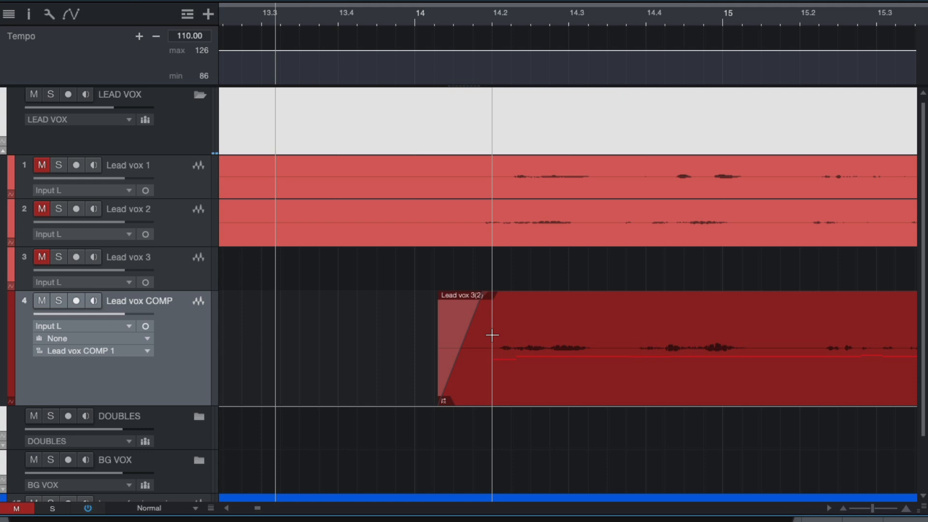
scroll(492, 334, left, 11)
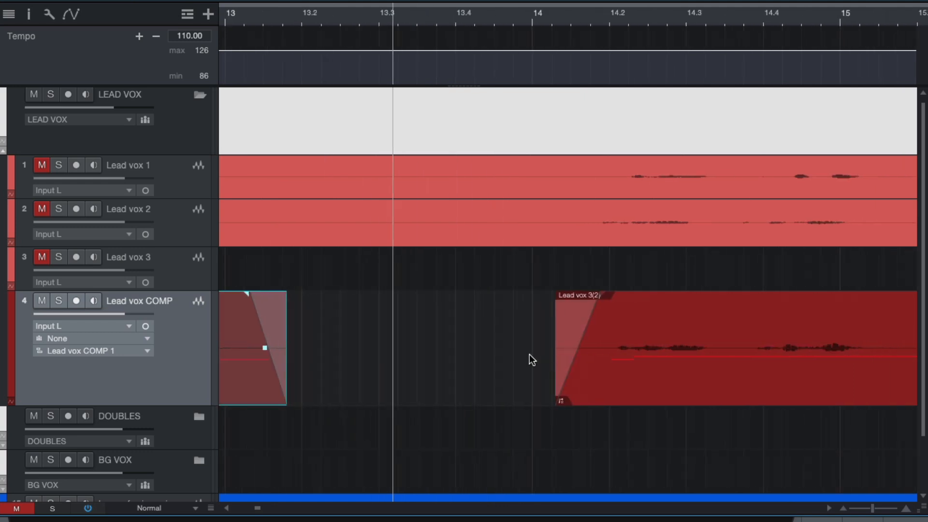
scroll(477, 349, right, 13)
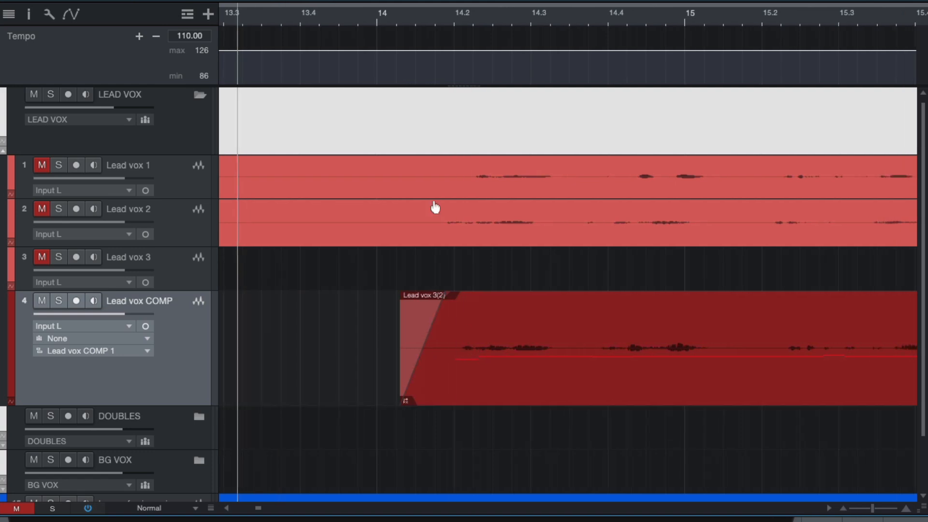
click(394, 16)
key(space)
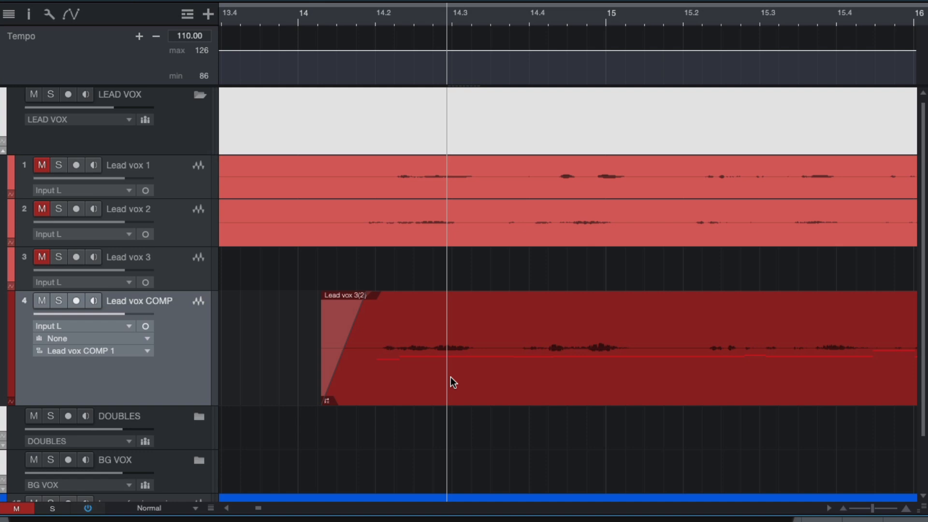
- Play the start of the second COMP clip and shorten its fade-in so it finishes well before beat 14.2
scroll(364, 350, up, 2)
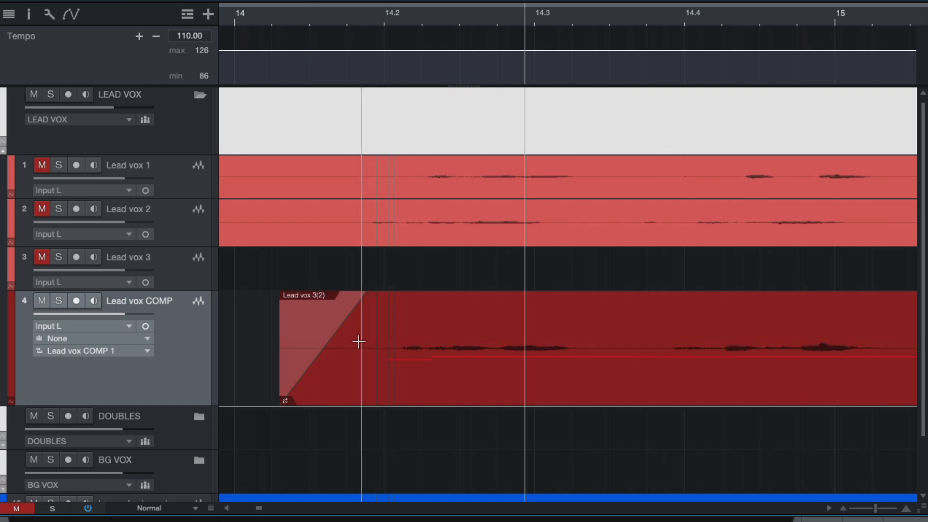
click(289, 18)
key(space)
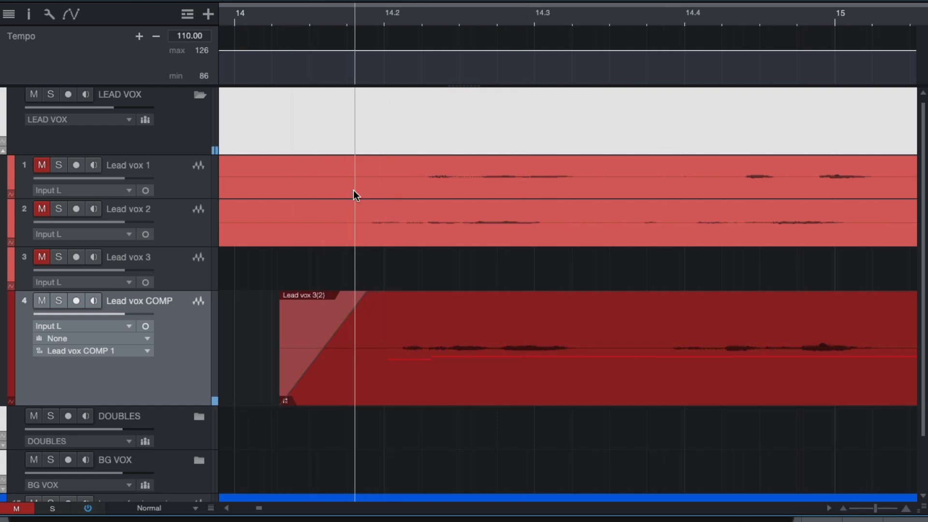
drag(365, 304, 304, 303)
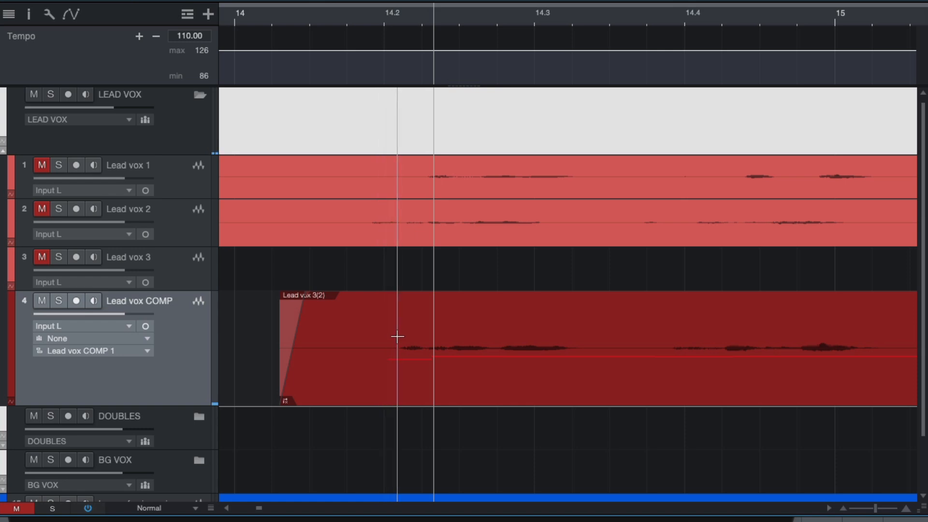
- Try to delete the quiet range between the second COMP clip's fade-in and its first word, and undo the deletion
drag(397, 337, 303, 333)
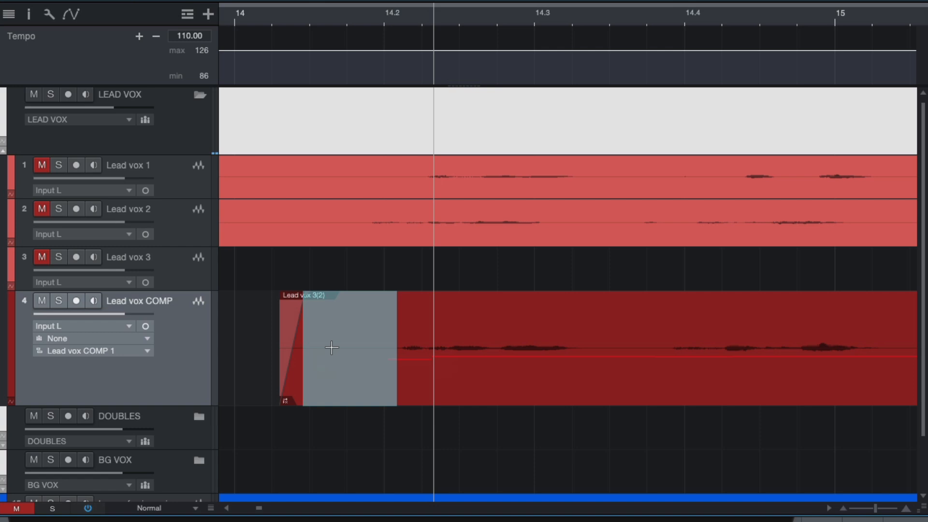
key(Delete)
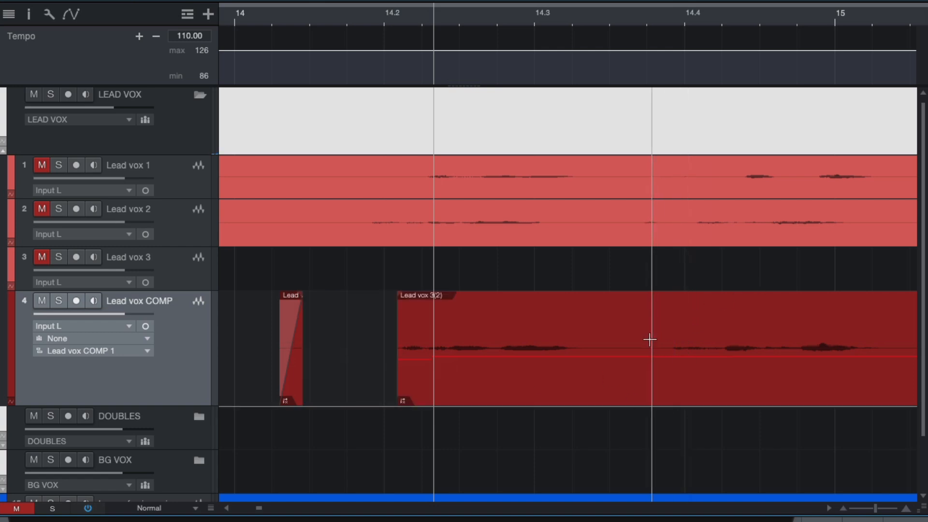
scroll(669, 347, right, 2)
scroll(669, 347, left, 3)
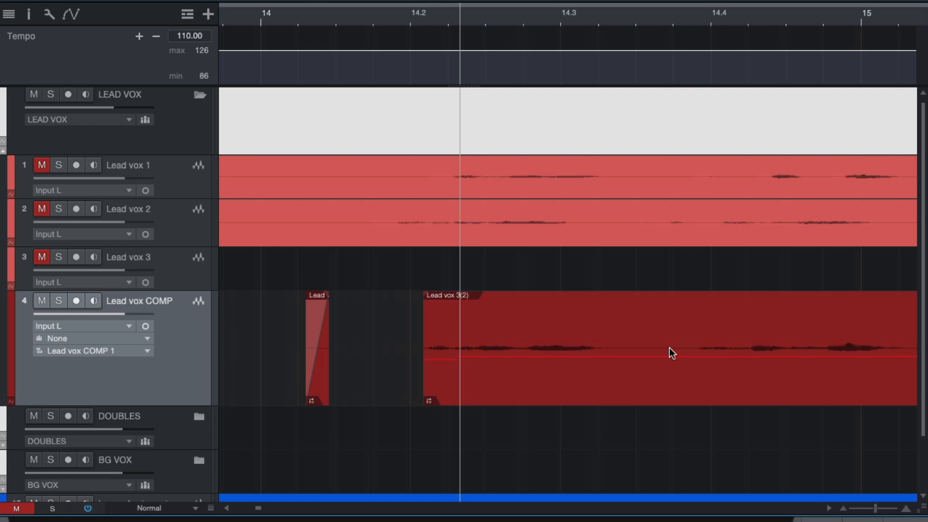
key(super+z)
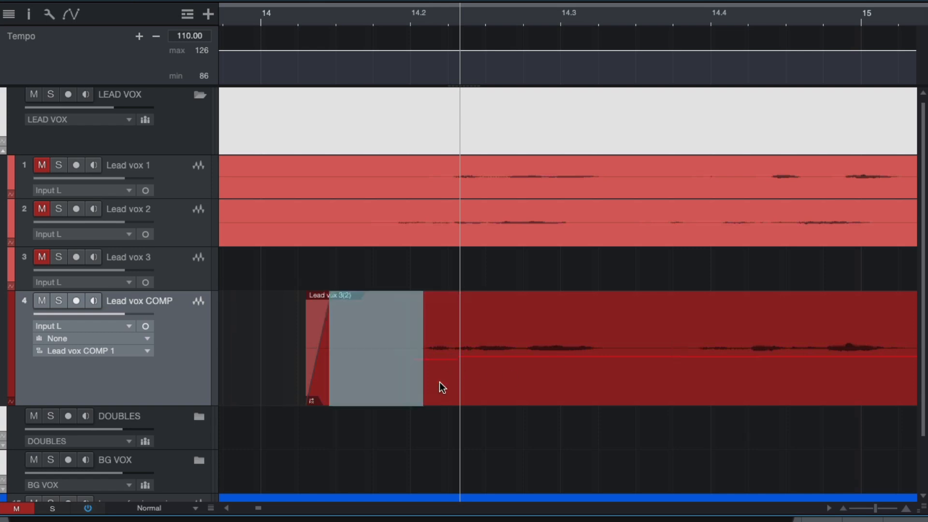
- Clear the range selection and select the whole second clip on the Lead vox COMP track
click(429, 460)
click(379, 382)
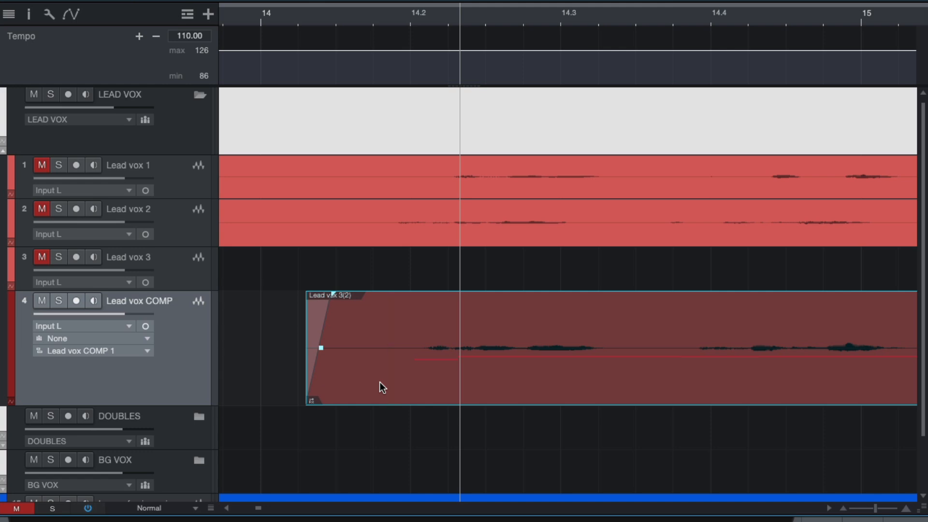
scroll(429, 393, down, 3)
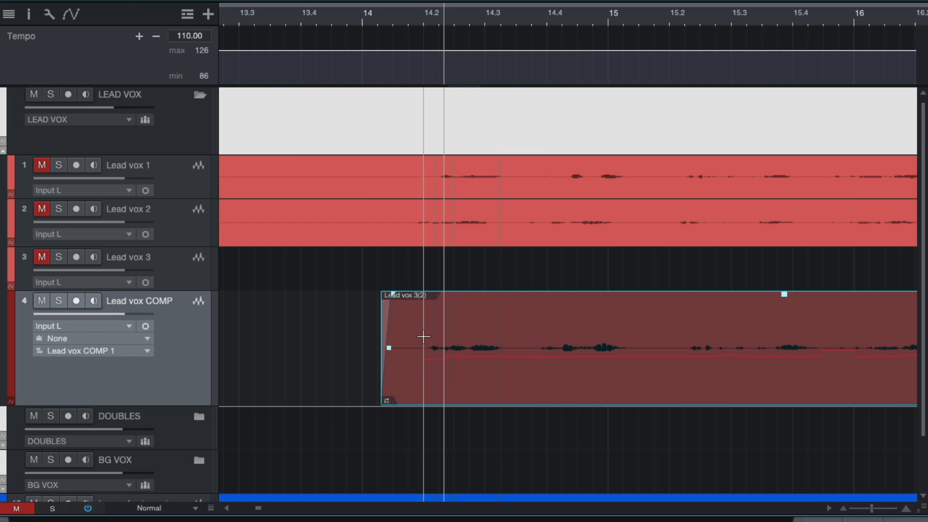
- Examine the quiet stretch between the second COMP clip's fade-in and its first word, and the gaps to its neighbouring clips
scroll(425, 344, up, 3)
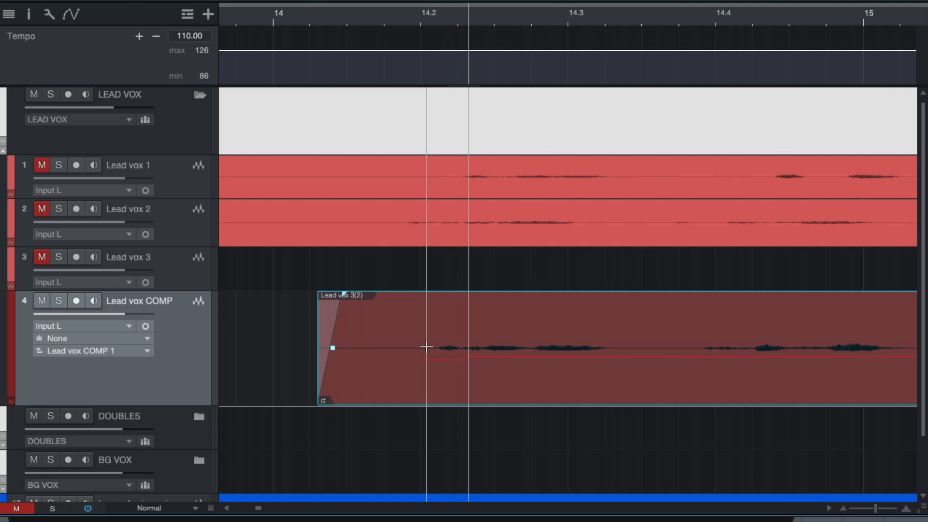
scroll(426, 347, down, 4)
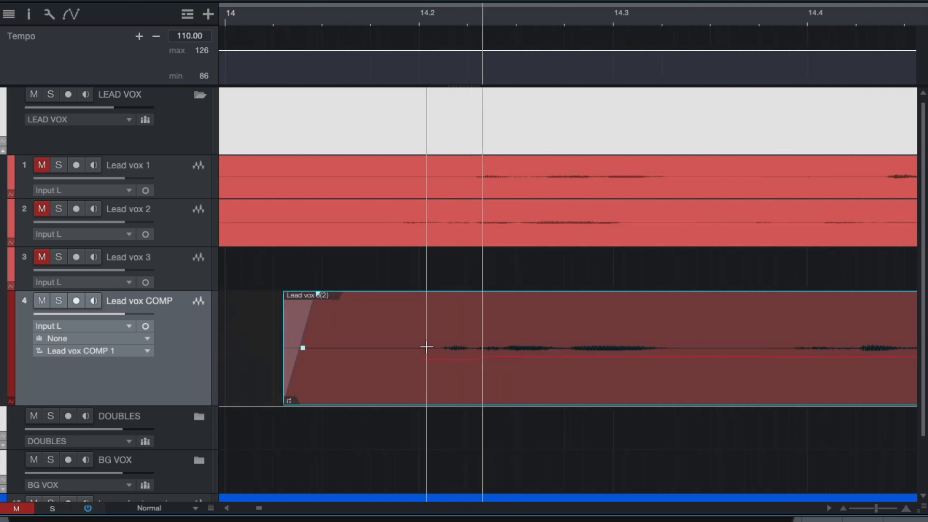
scroll(642, 347, up, 2)
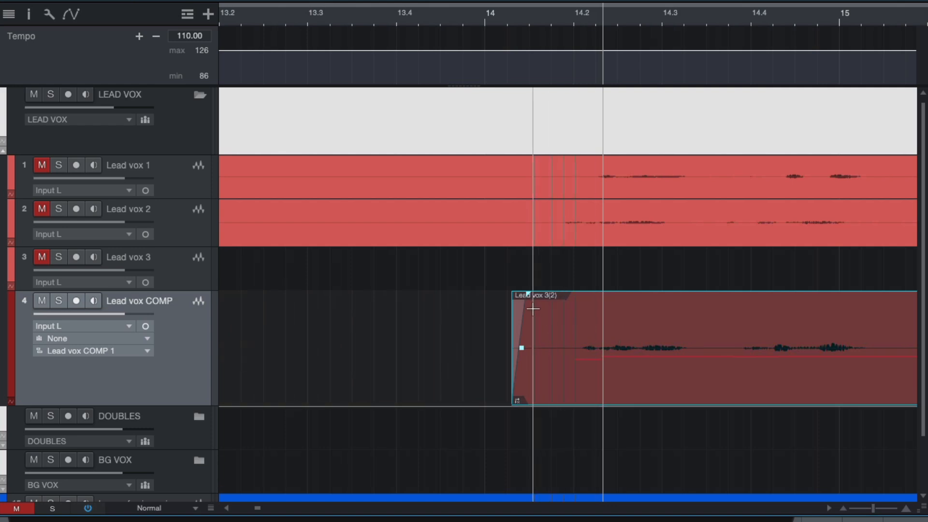
scroll(549, 328, right, 1)
scroll(549, 329, up, 2)
scroll(549, 329, right, 1)
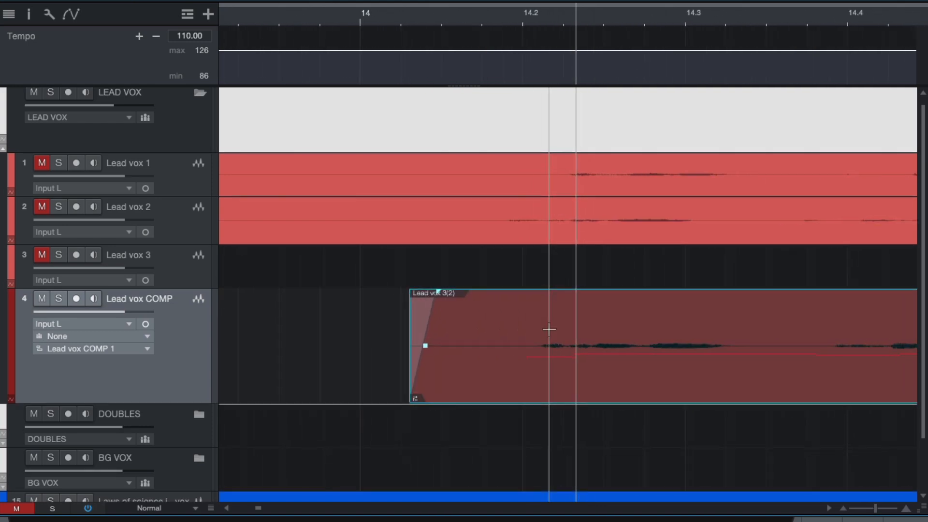
scroll(536, 327, up, 1)
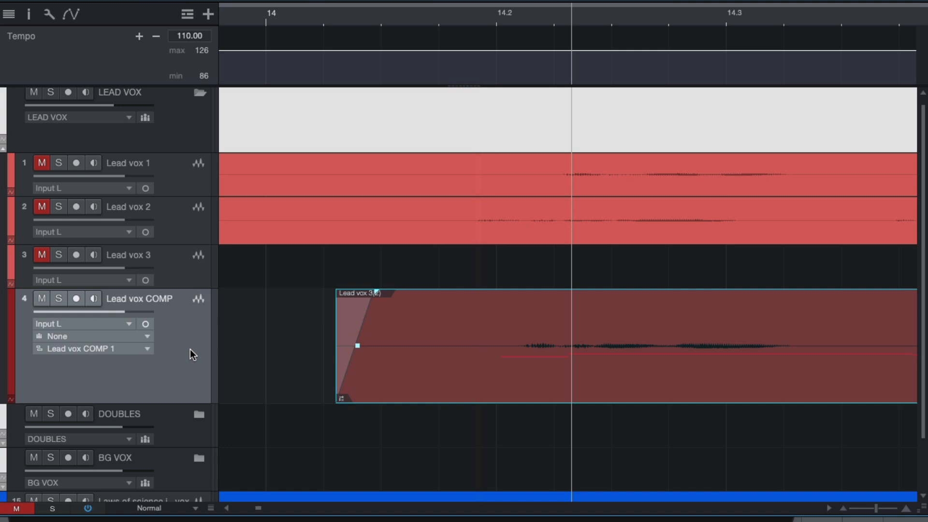
scroll(488, 371, right, 3)
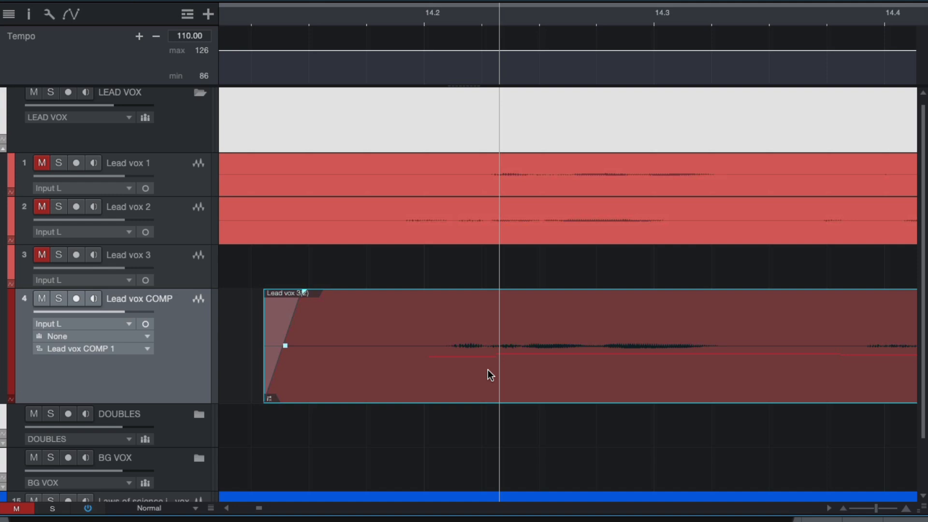
scroll(565, 341, down, 5)
scroll(480, 352, up, 1)
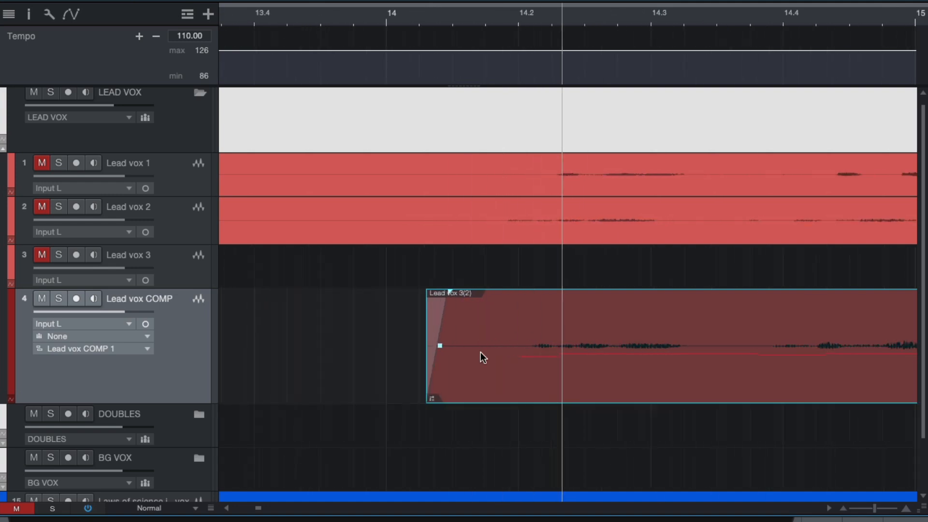
scroll(481, 352, down, 5)
scroll(454, 352, left, 3)
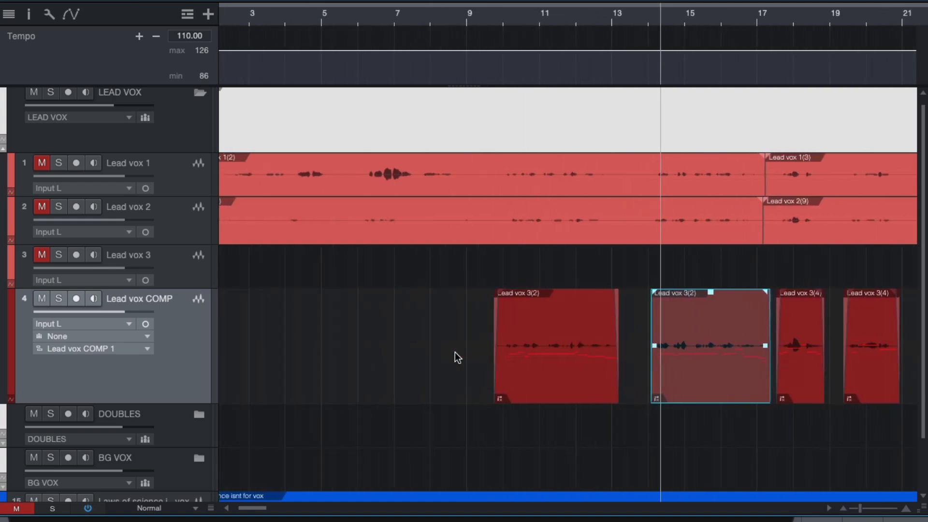
- Lengthen the second COMP clip's fade-in so it ends just before its first word, at about beat 14.2
scroll(454, 352, right, 10)
scroll(455, 355, up, 3)
scroll(550, 361, up, 6)
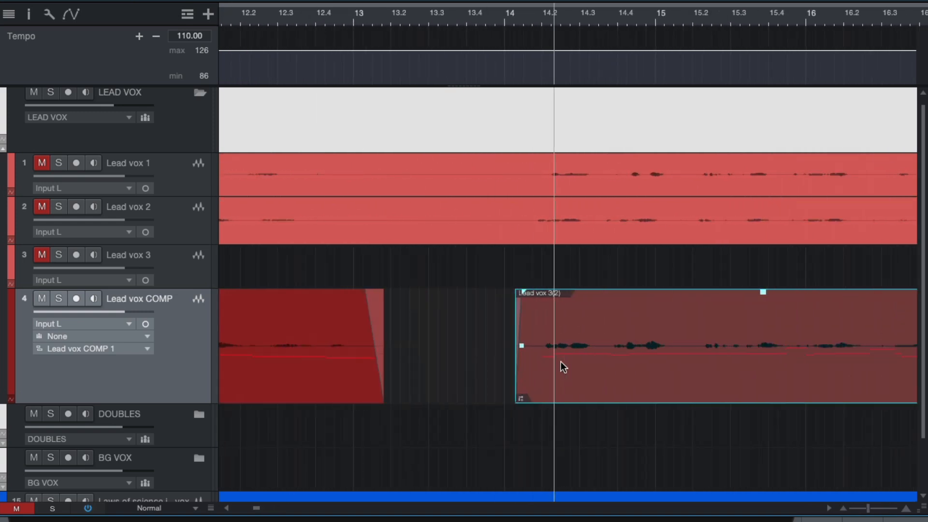
click(379, 29)
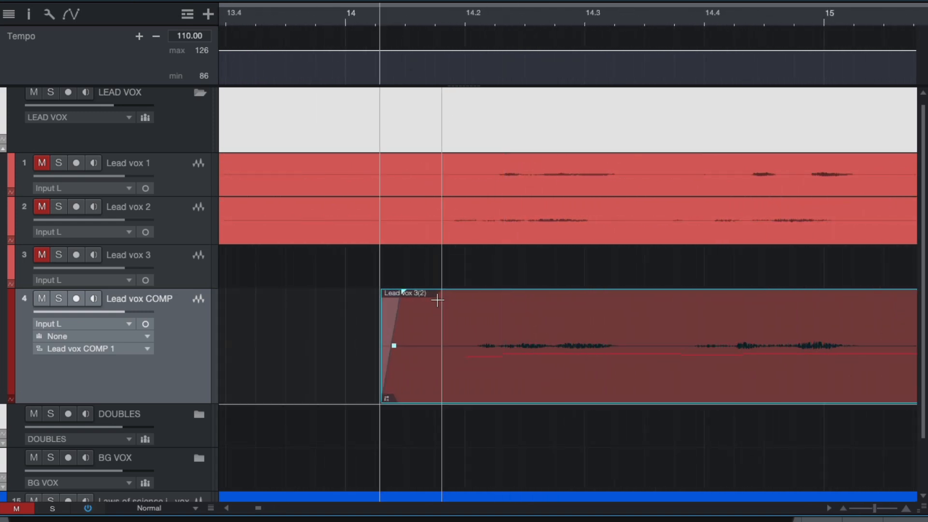
drag(404, 293, 466, 303)
- Play the second COMP clip from shortly after bar 14 and replay its opening to check the longer fade-in
key(space)
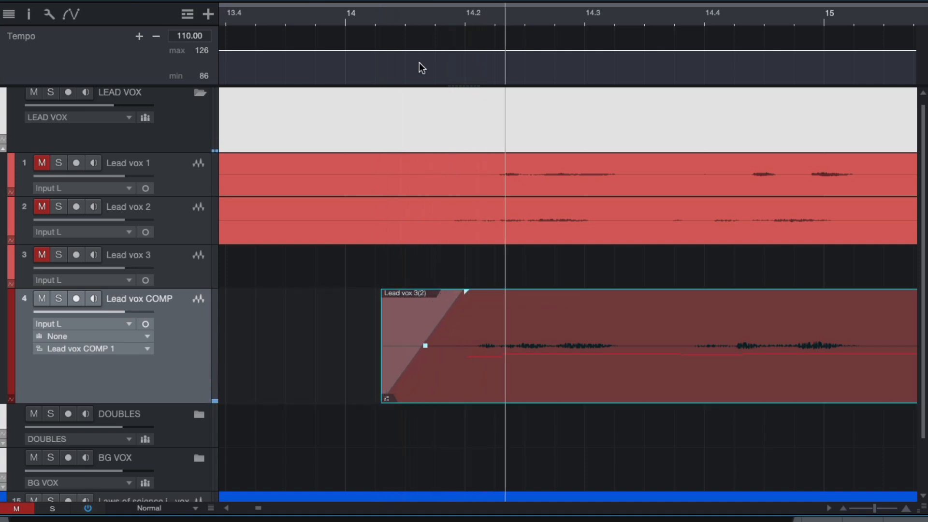
click(372, 18)
key(space)
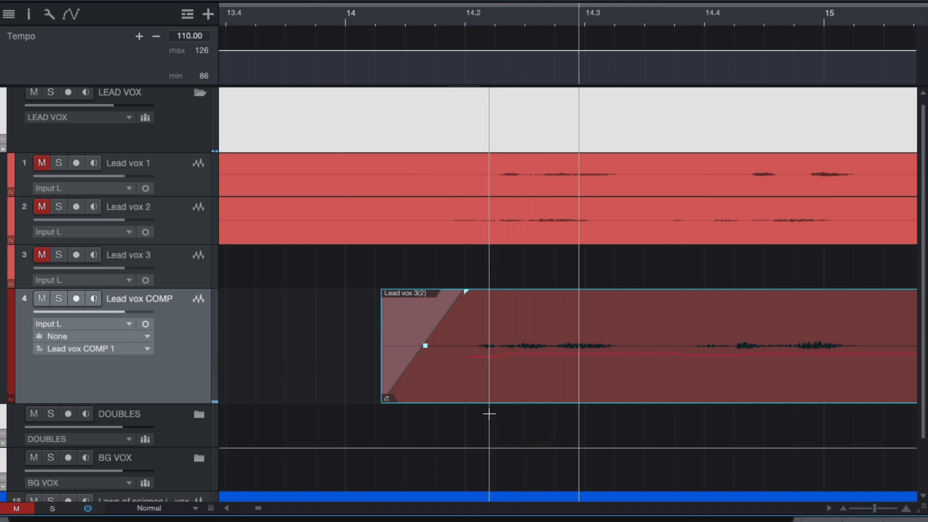
ctrl+scroll(489, 413, down, 3)
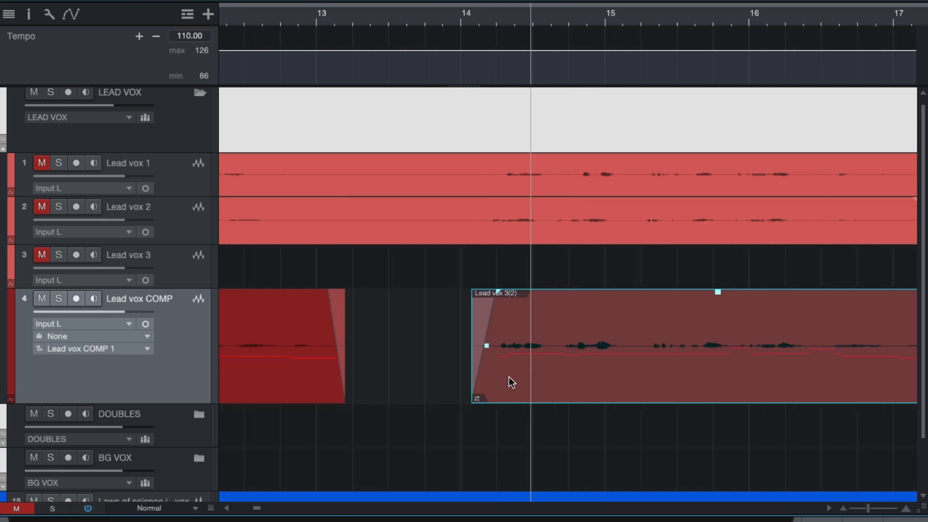
- View the JJP-Vocals plug-in on the LEAD VOX bus, close it, and bypass the bus's Waves Tune Real-Time insert
click(181, 127)
key(F3)
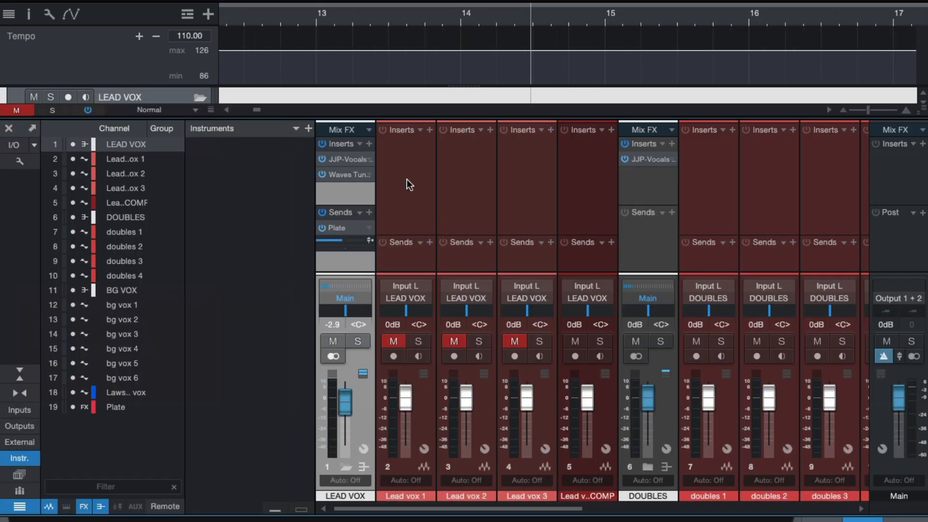
click(340, 159)
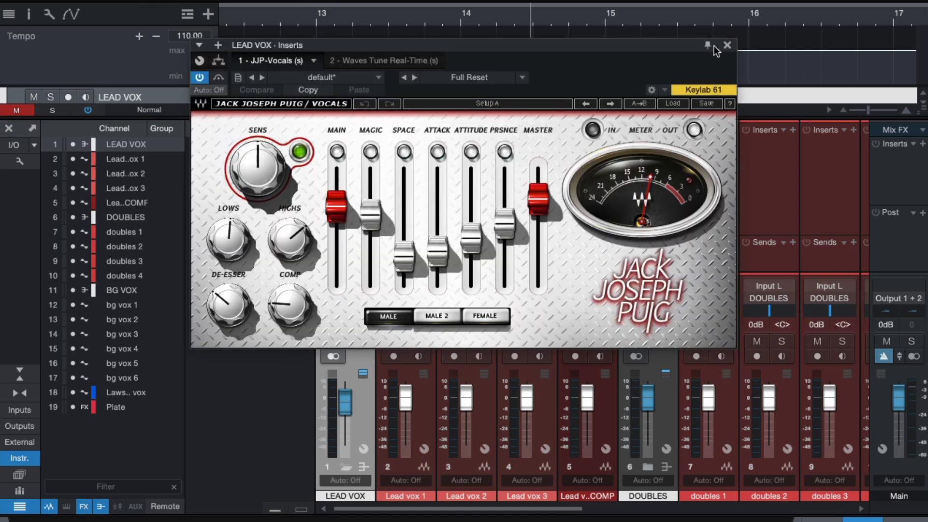
click(729, 45)
click(322, 174)
click(8, 128)
scroll(704, 319, down, 3)
scroll(686, 317, right, 2)
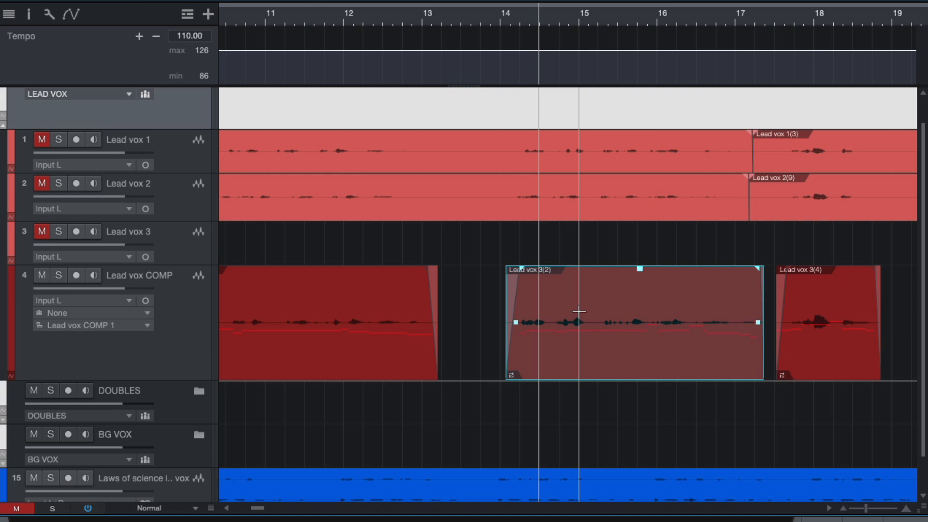
scroll(234, 168, up, 2)
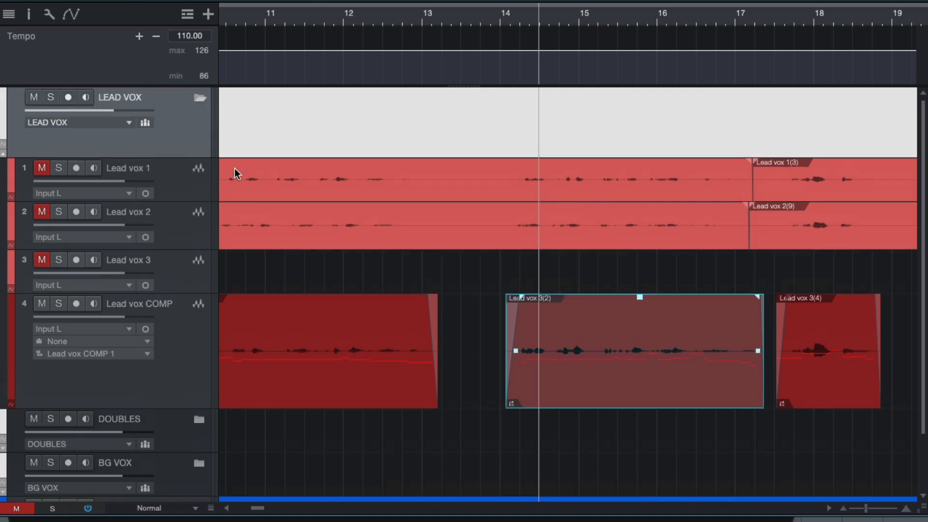
- Bypass the JJP-Vocals insert and switch off the sends, including Plate, on the LEAD VOX bus
key(F3)
click(322, 159)
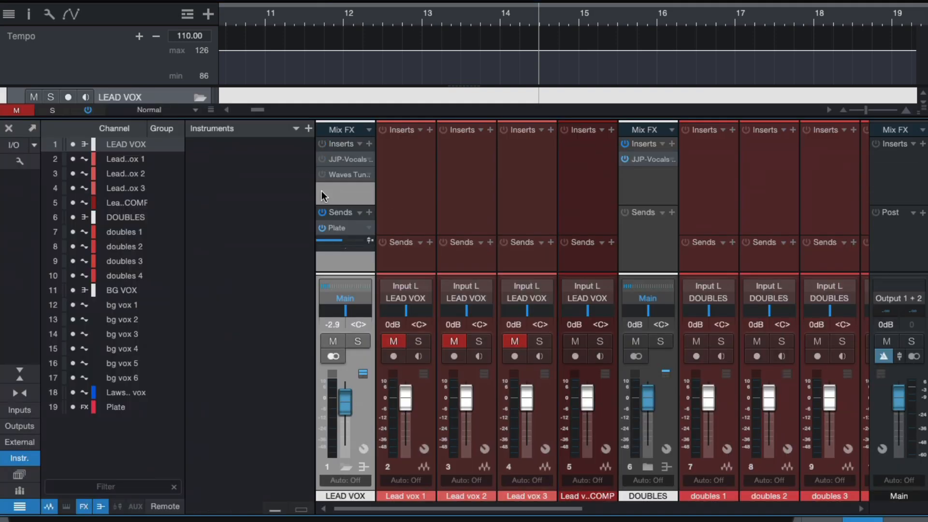
click(323, 212)
click(9, 129)
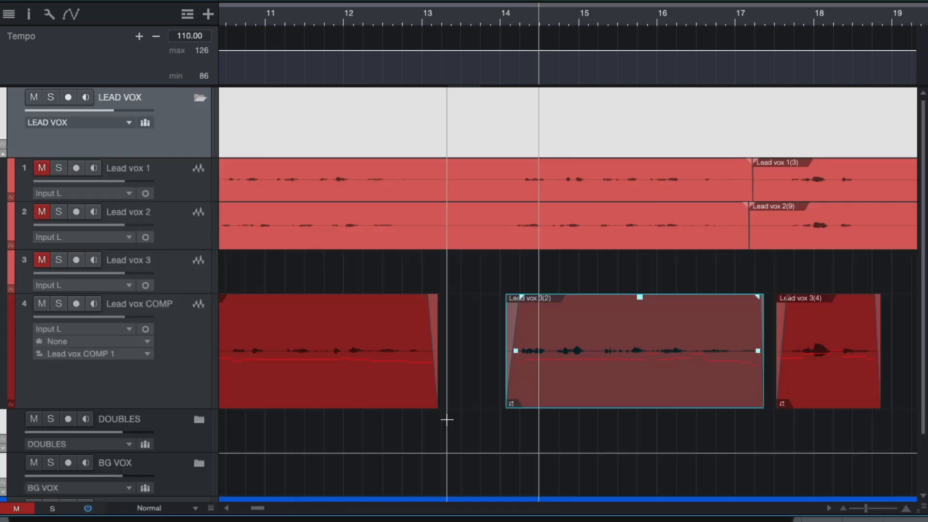
- Play the second COMP clip from just before bar 14 and raise the LEAD VOX bus volume to +0.4 dB
click(493, 23)
key(space)
scroll(552, 235, right, 1)
scroll(552, 333, right, 2)
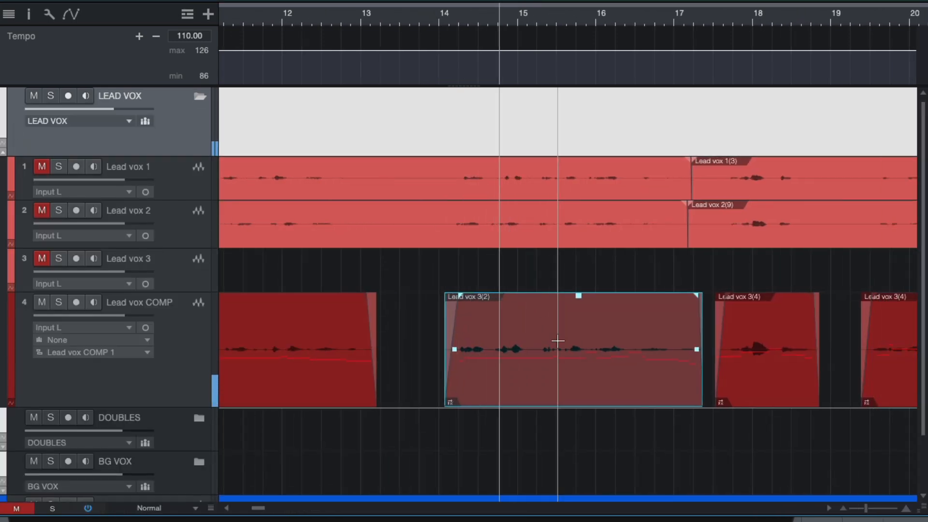
drag(129, 108, 142, 106)
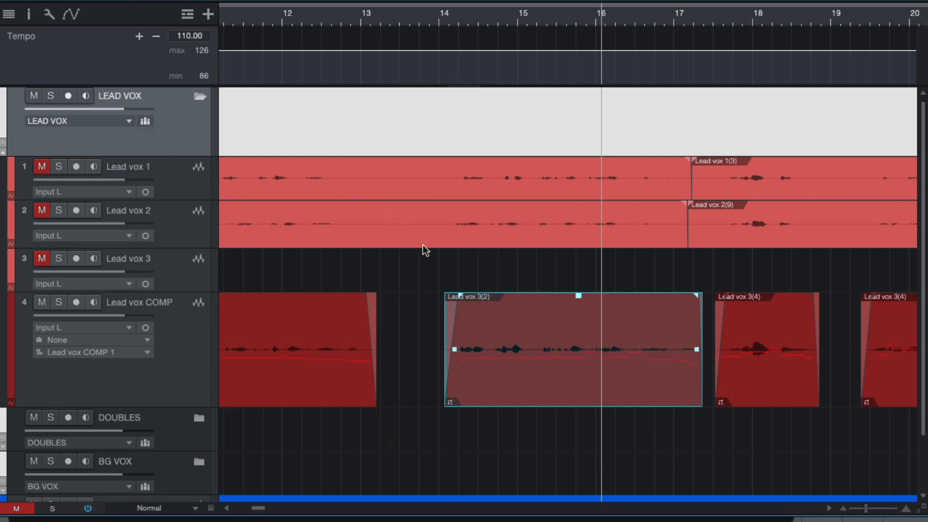
- Check the LEAD VOX bus's inserts, sends and level in the mixer, then close the mixer
scroll(470, 305, right, 2)
scroll(470, 305, down, 5)
key(F3)
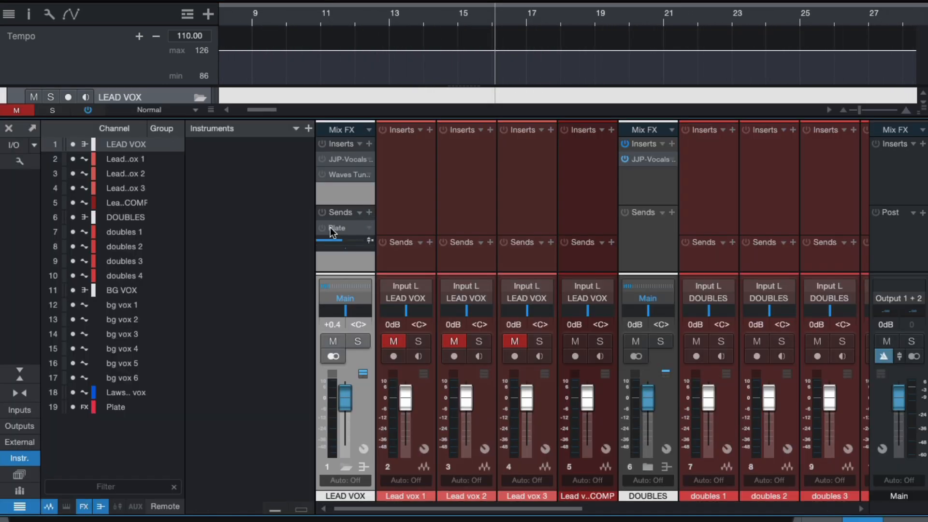
click(9, 128)
- Select the Lead vox COMP track and examine the gaps and fades of its remaining clips, especially between bars 37 and 48
scroll(608, 269, down, 5)
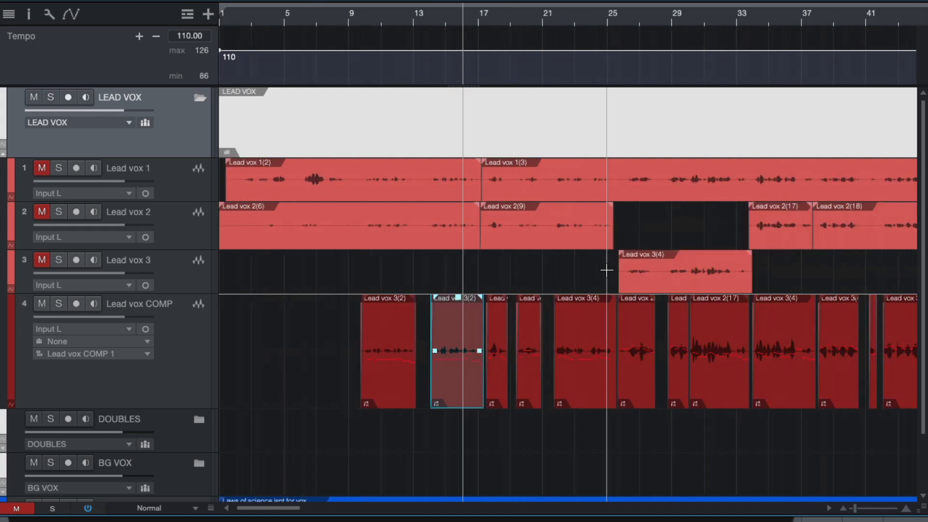
scroll(607, 269, right, 4)
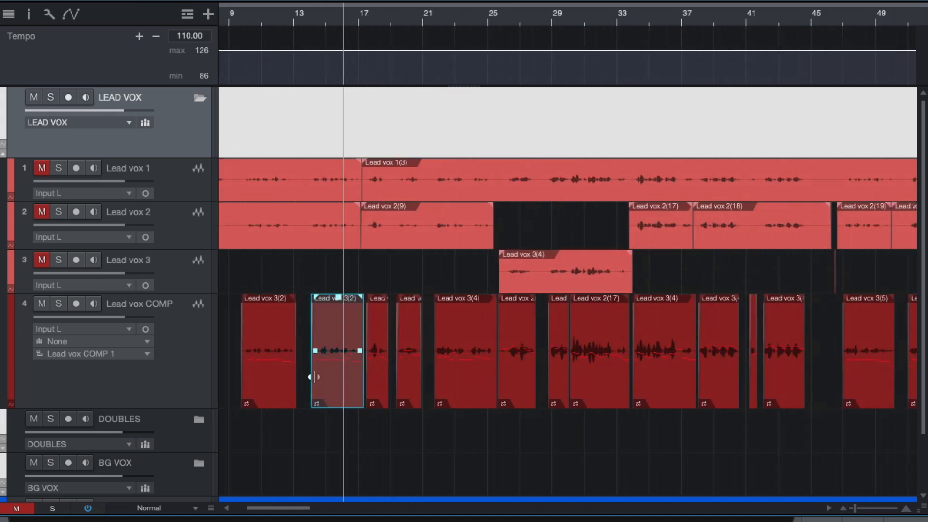
click(186, 373)
scroll(621, 379, right, 14)
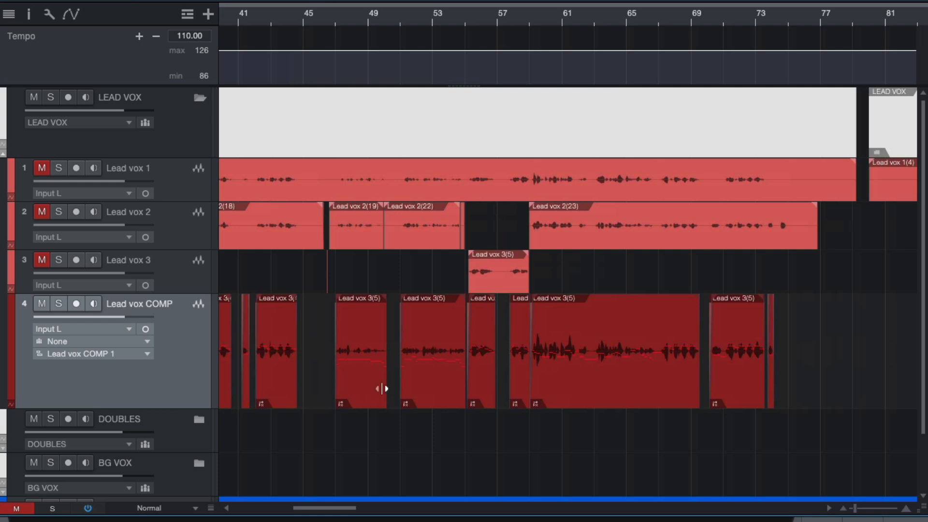
scroll(381, 387, up, 8)
scroll(462, 363, left, 4)
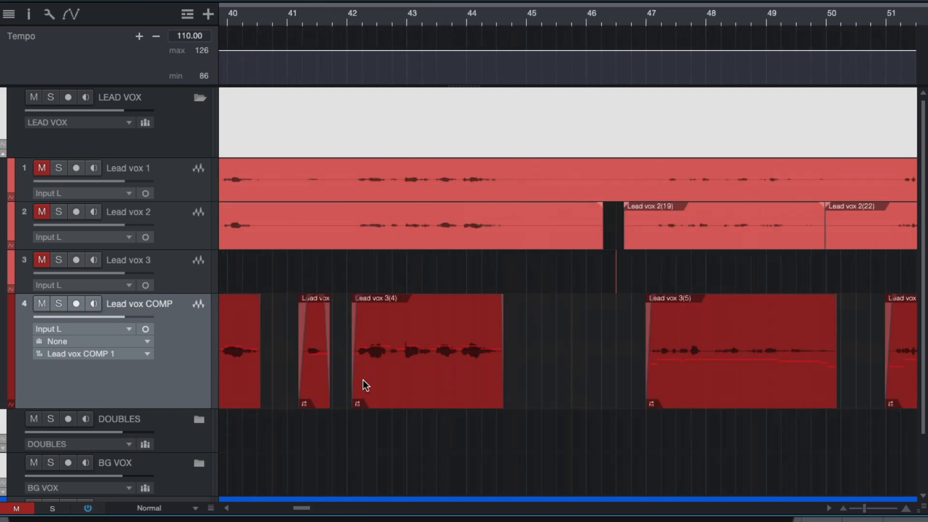
scroll(412, 373, up, 3)
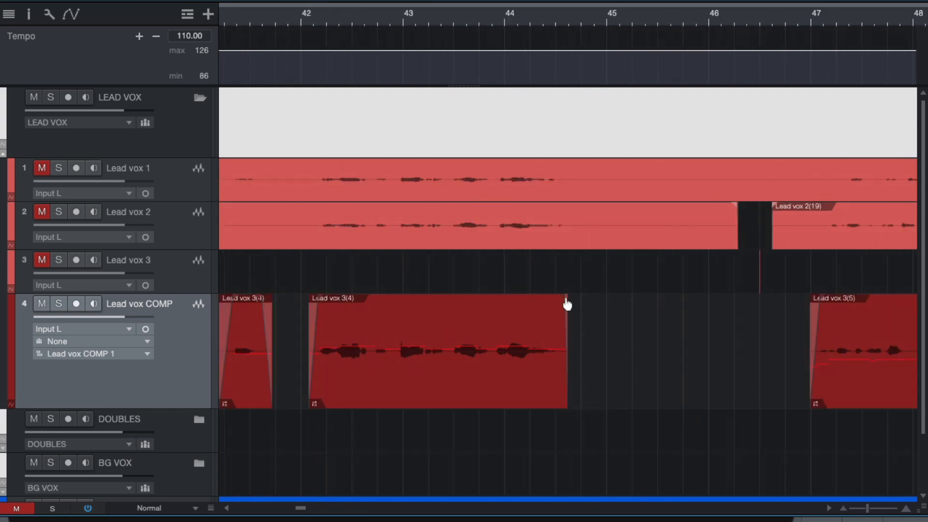
scroll(543, 315, left, 4)
scroll(483, 315, left, 3)
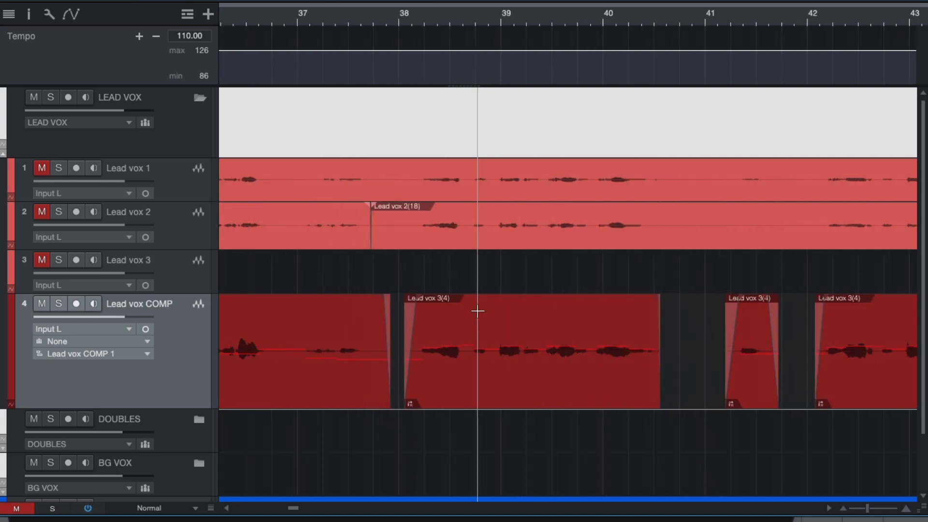
scroll(479, 312, down, 3)
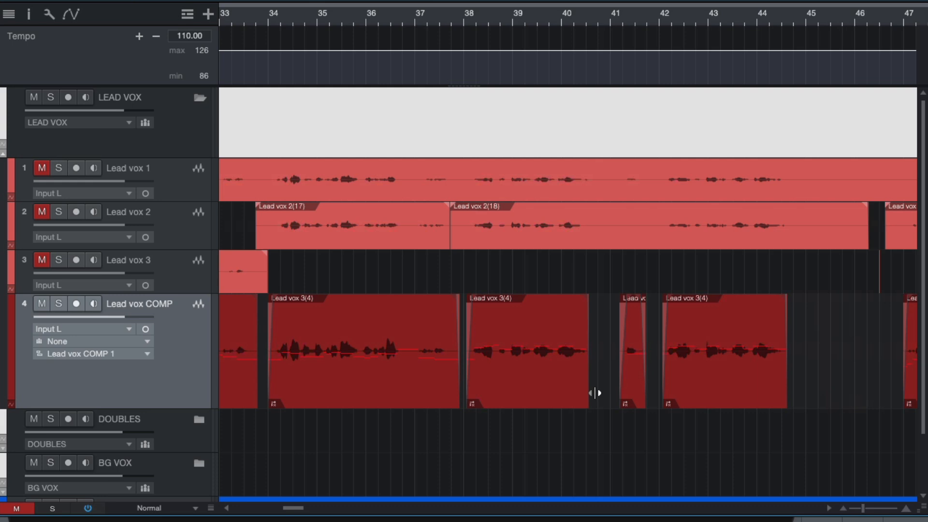
scroll(595, 393, down, 2)
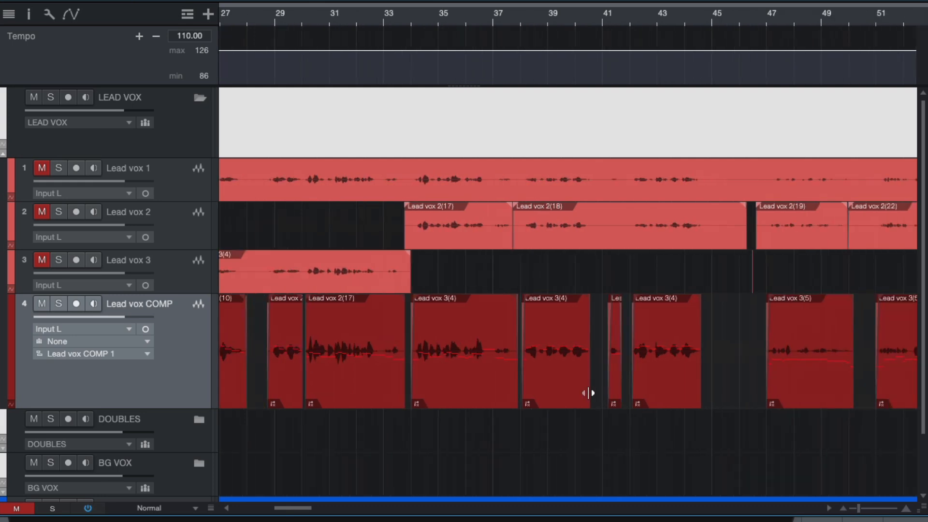